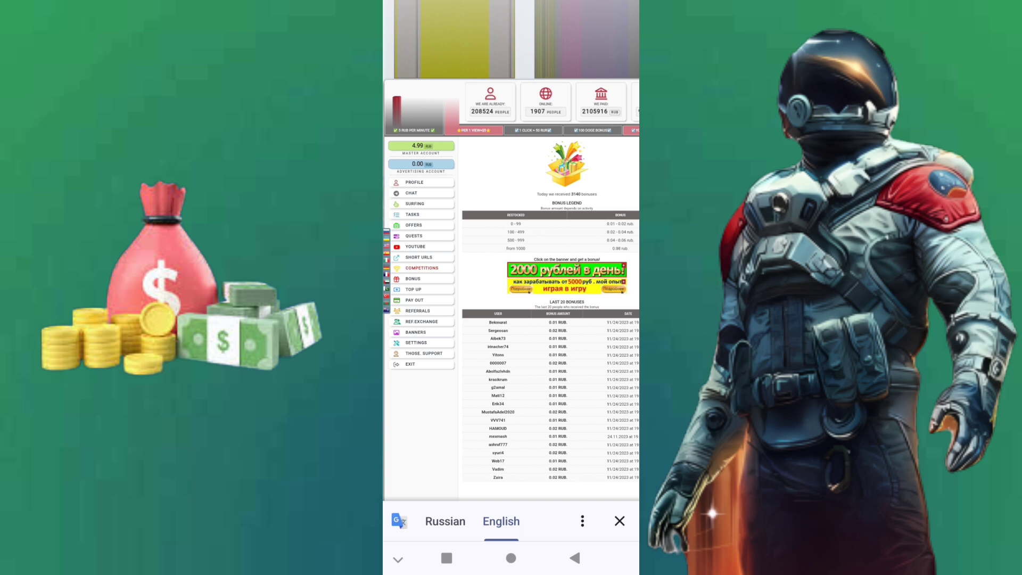
scroll(511, 280, "down", 1)
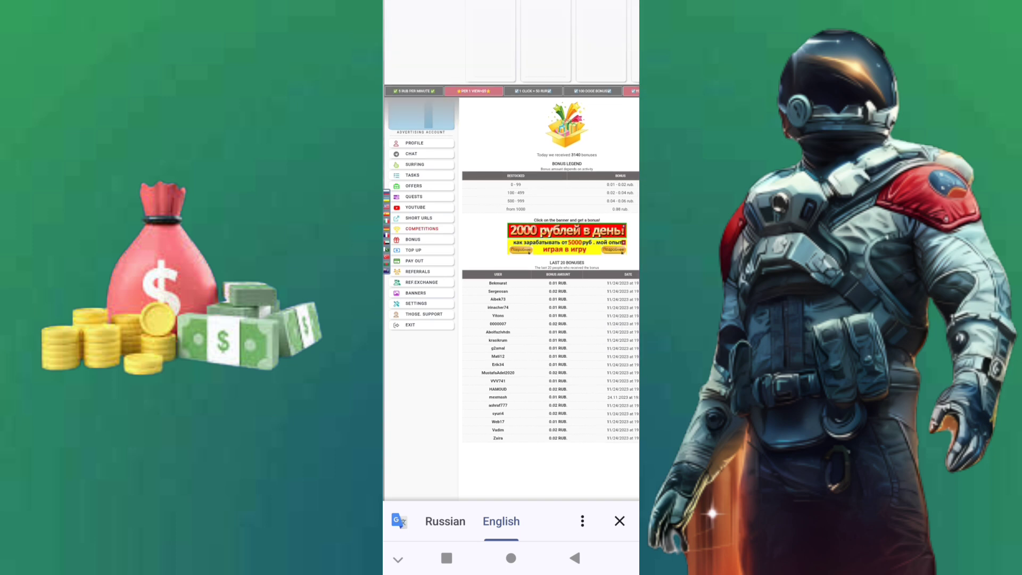
scroll(511, 280, "up", 1)
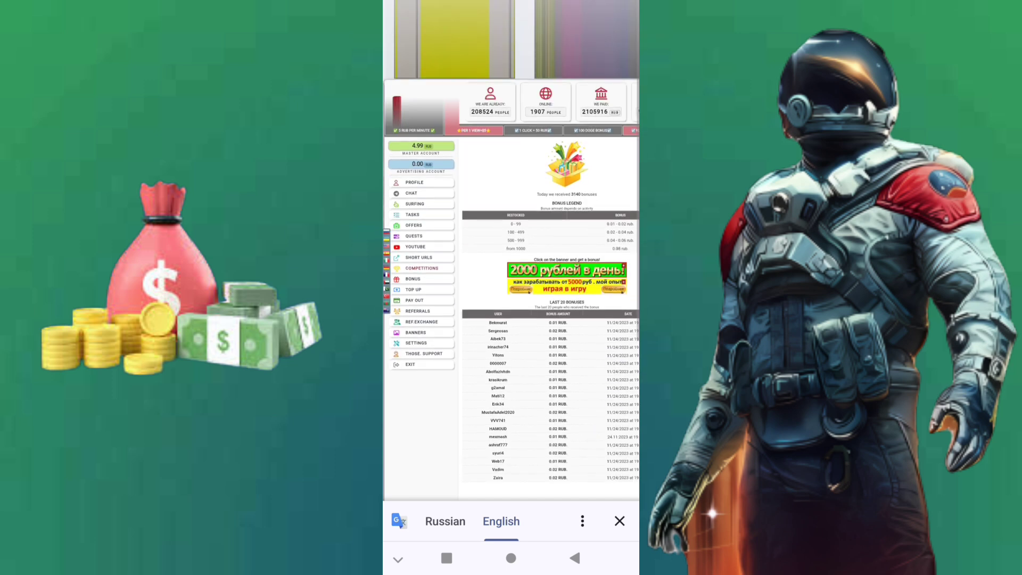
- Switch the bonus page to English, close the translation bar, and open the surfing section
left_click(501, 521)
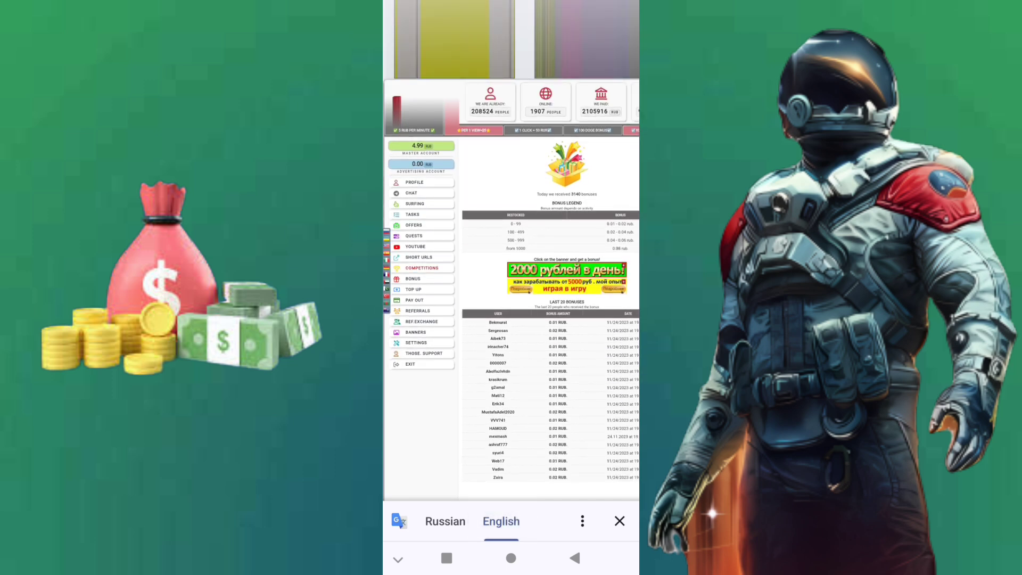
left_click(623, 16)
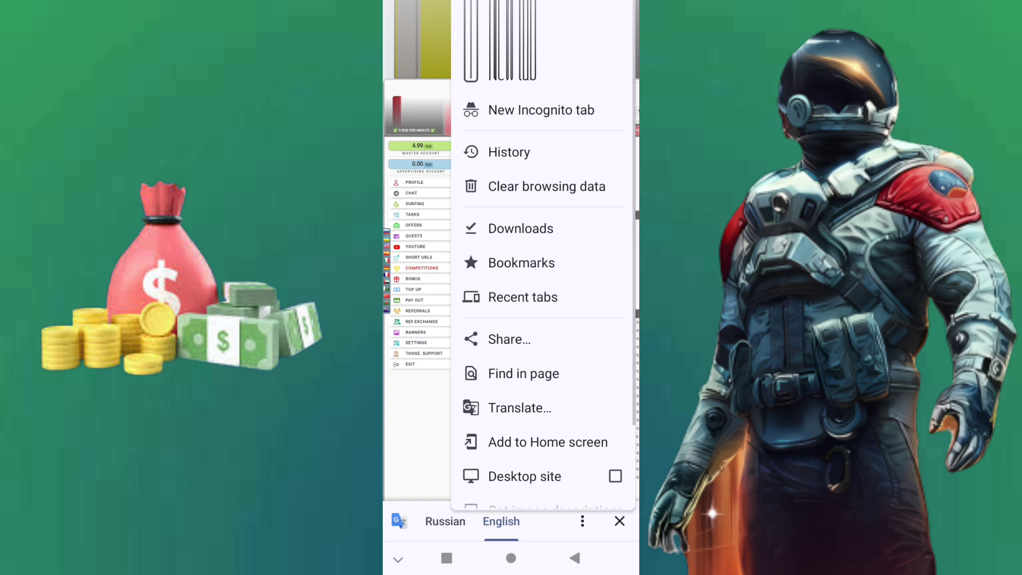
left_click(580, 407)
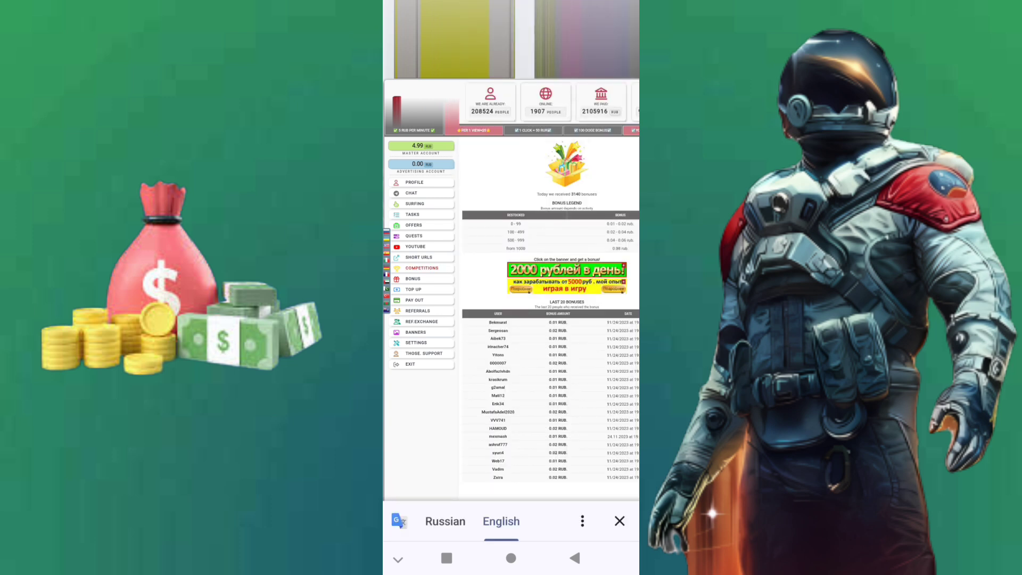
left_click(583, 521)
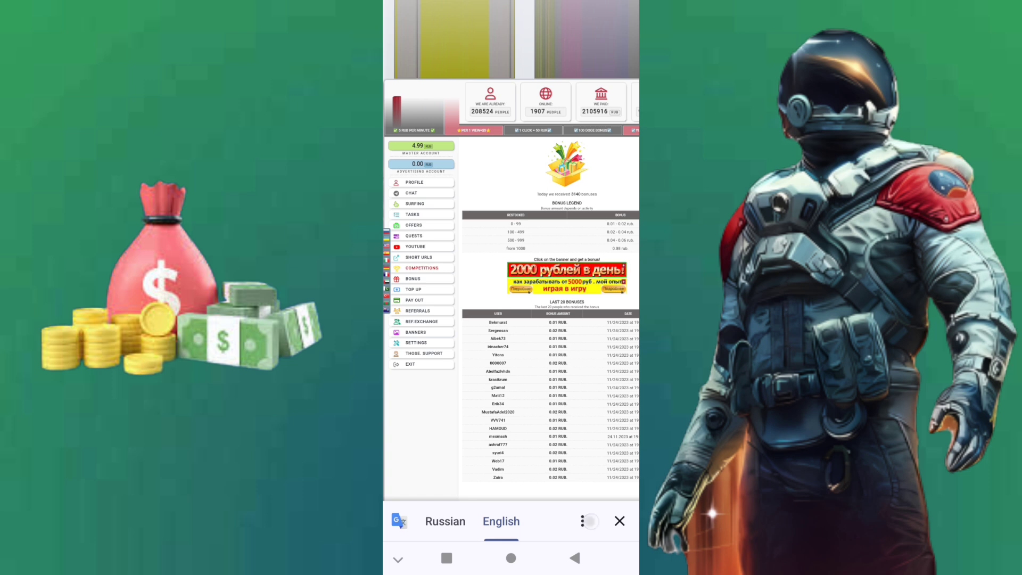
left_click(621, 185)
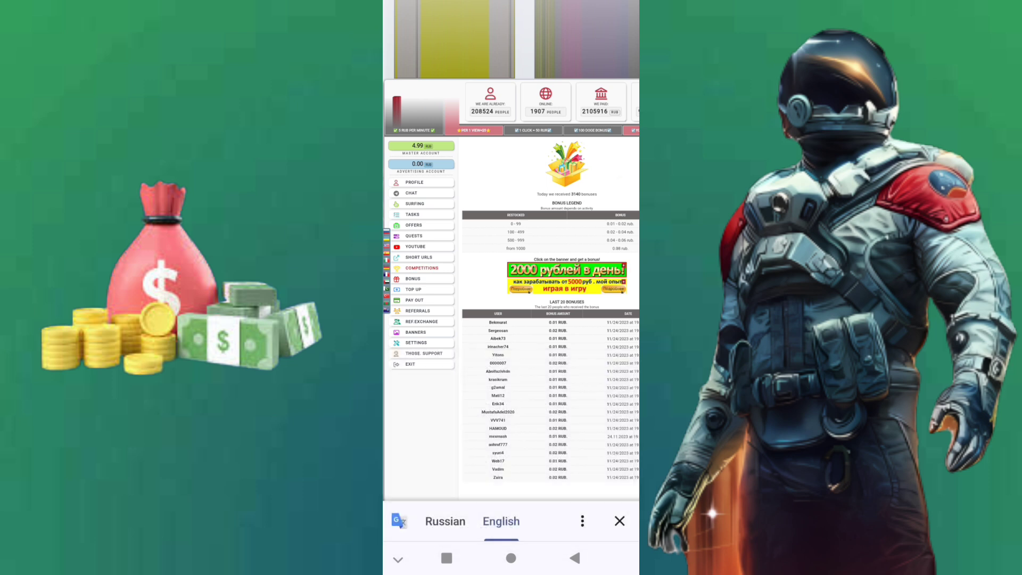
left_click(416, 203)
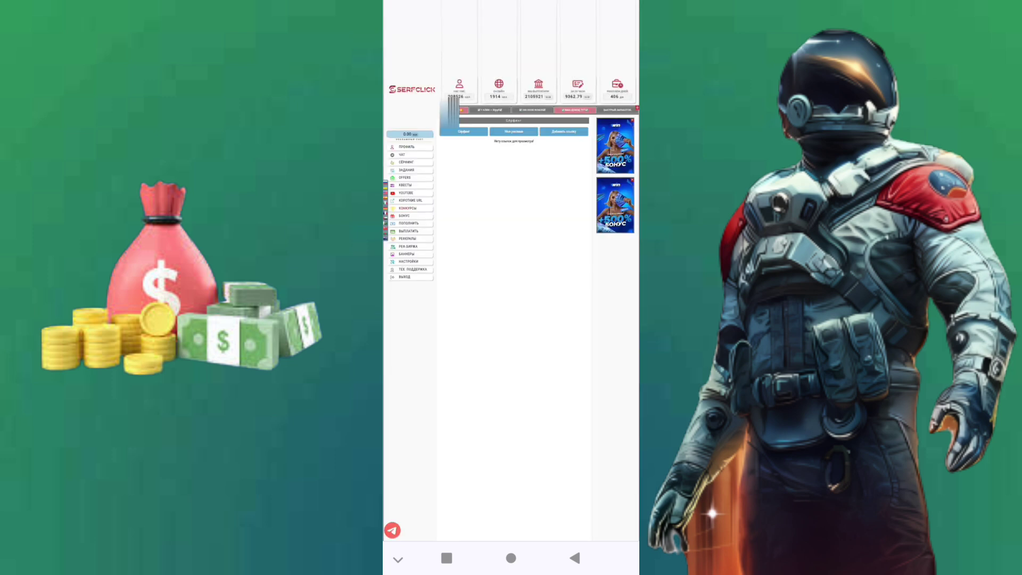
- Translate the Surfing page into English, then go to Tasks and translate it too
left_click(617, 85)
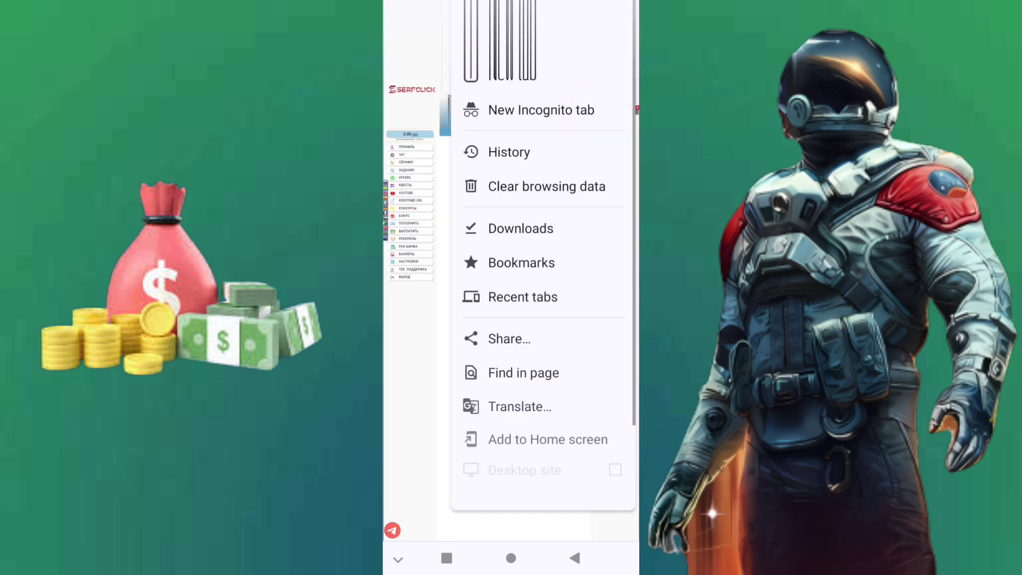
left_click(527, 408)
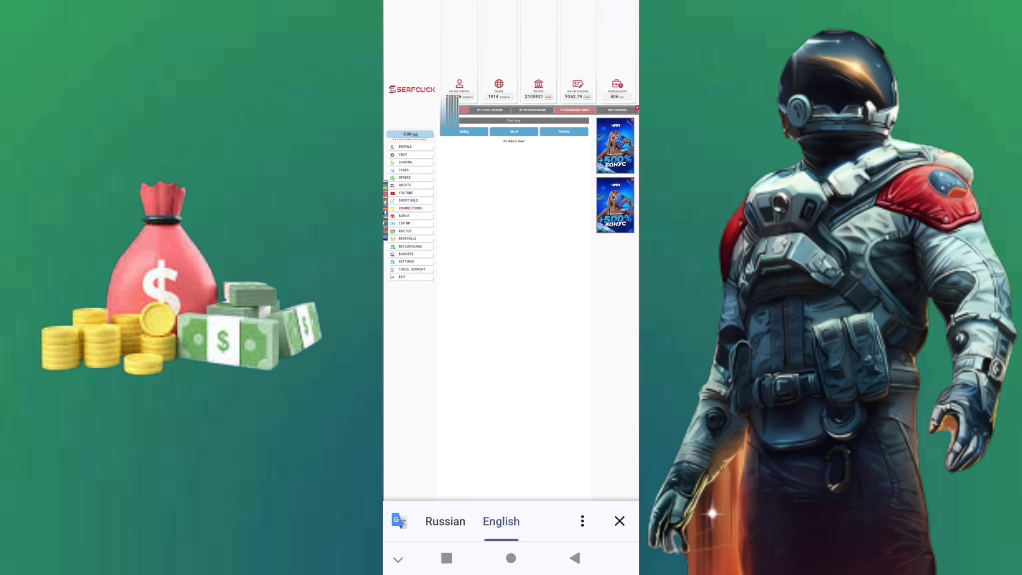
left_click(412, 169)
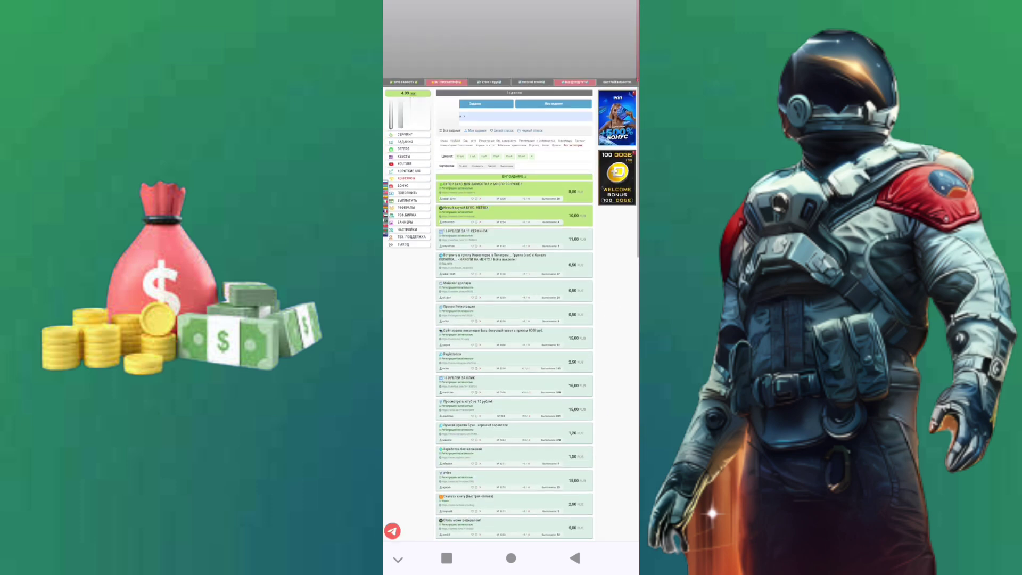
left_click(627, 12)
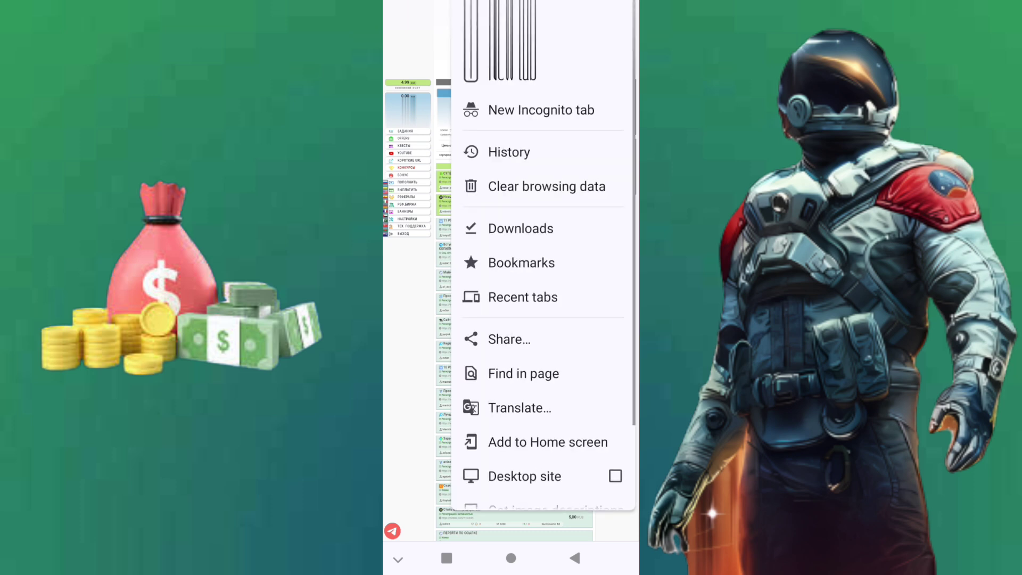
left_click(551, 476)
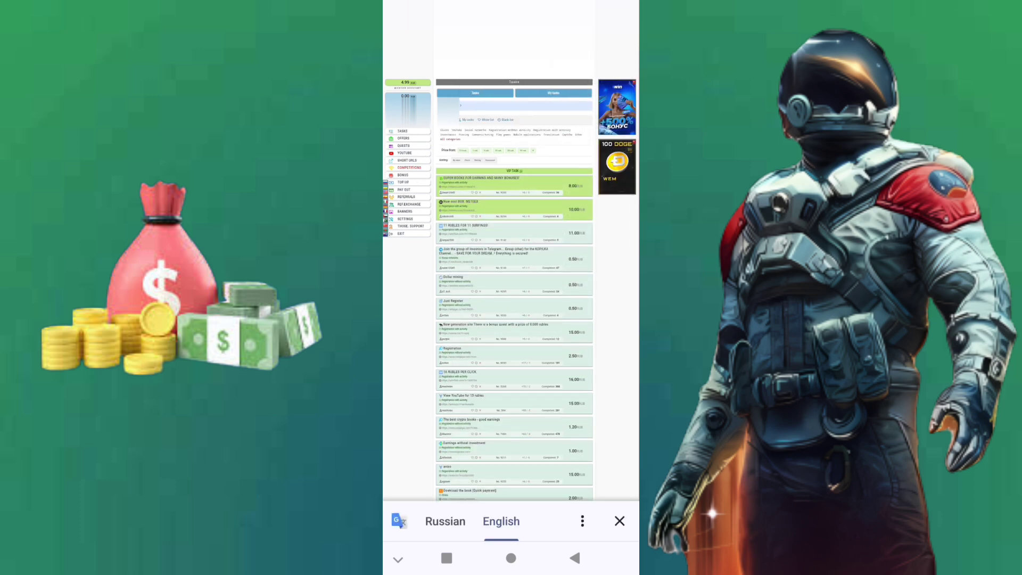
scroll(511, 280, "up", 8)
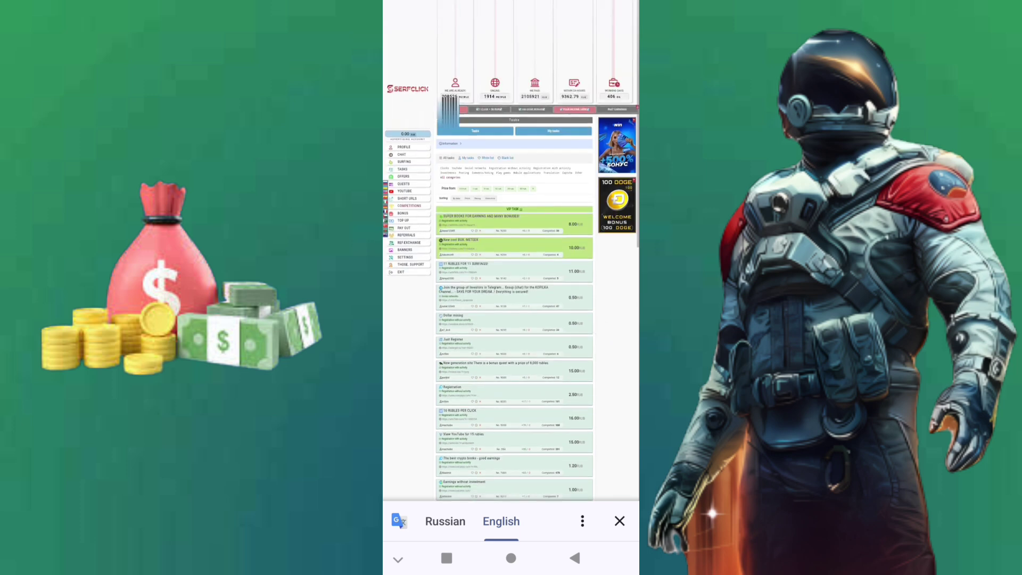
- Go to Offers, then YouTube views, and translate that page into English
left_click(415, 174)
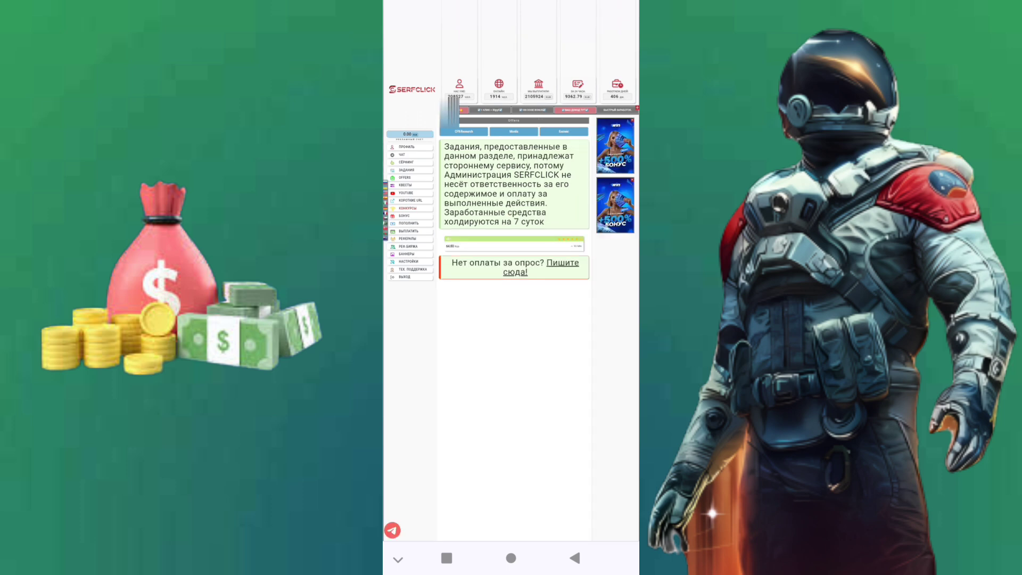
left_click(412, 193)
left_click(559, 407)
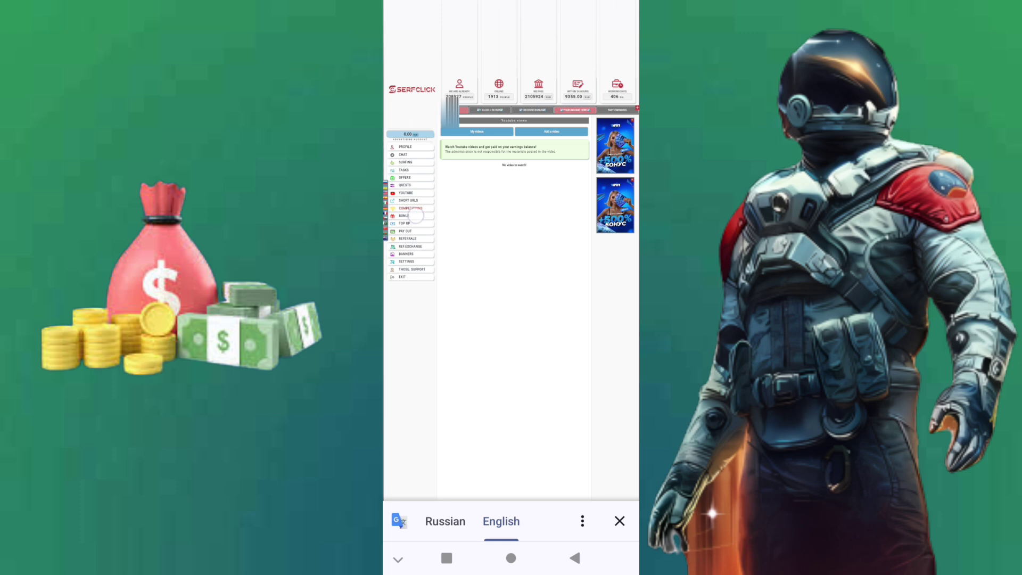
- Go to the Bonus page, translate it into English, and visit a linked page and come back
left_click(407, 217)
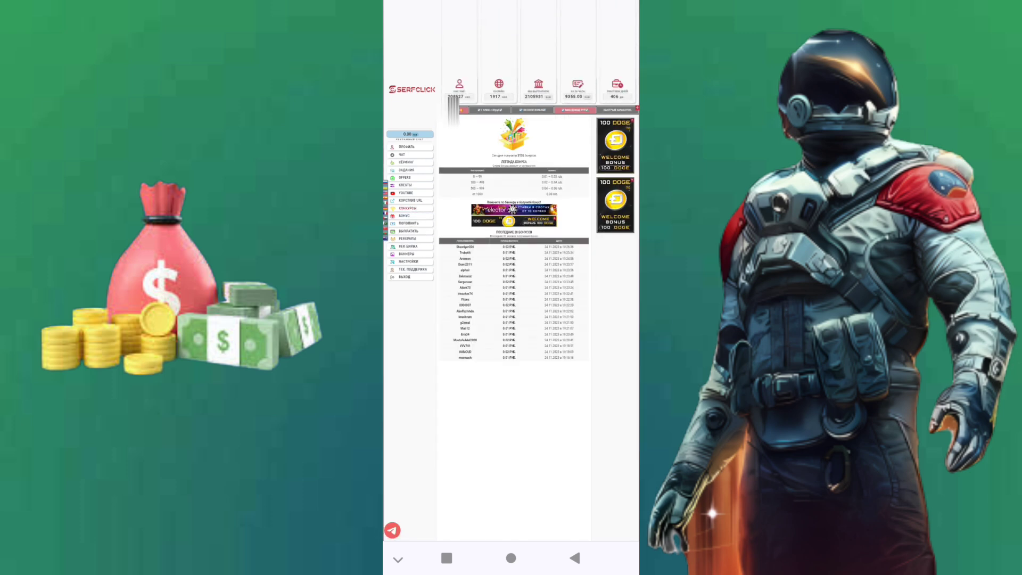
left_click(623, 24)
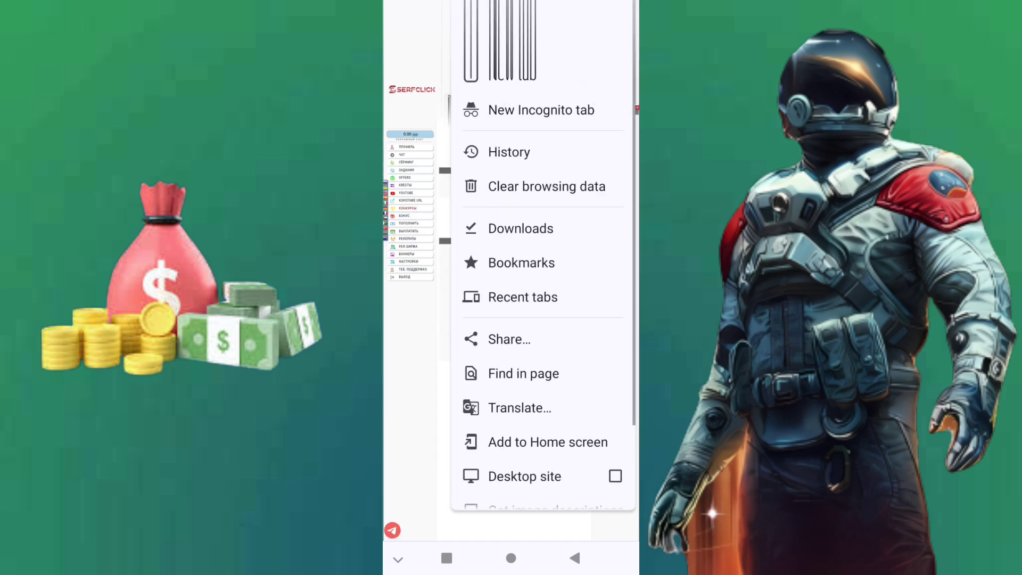
left_click(559, 409)
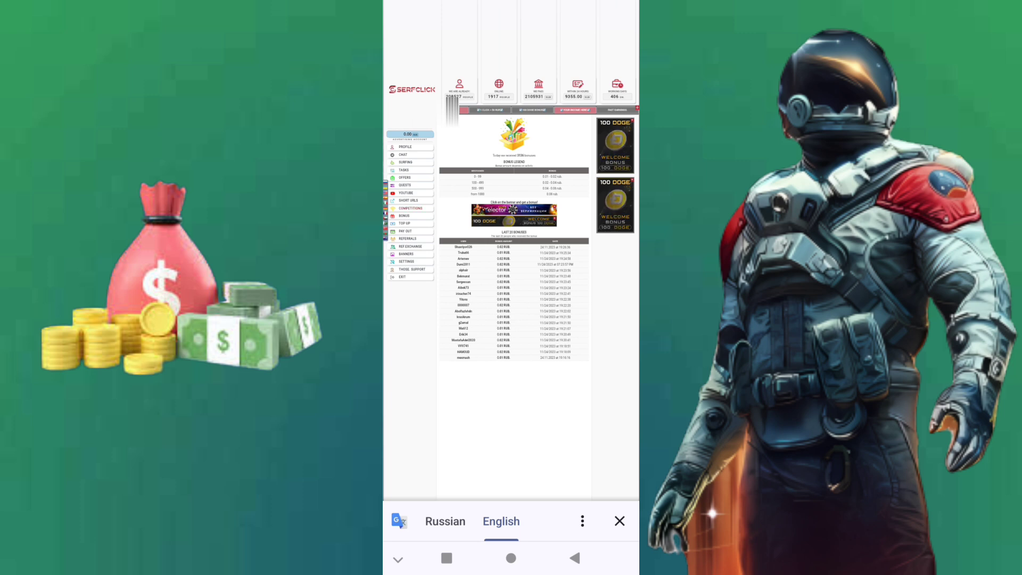
left_click(620, 521)
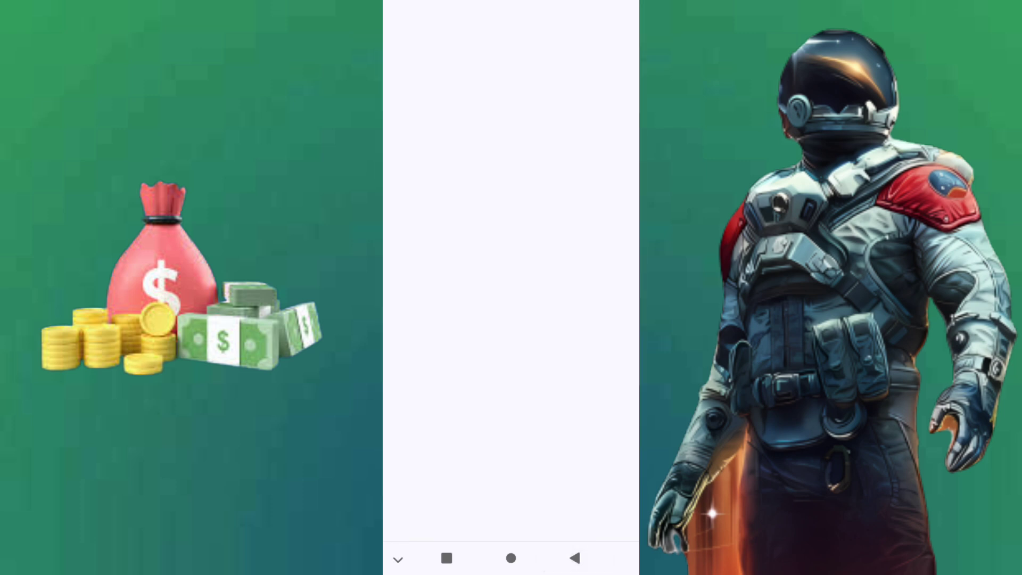
left_click(575, 558)
- Tap 'Get a bonus', translate the result, and dismiss the 'You've received a bonus!' dialog
left_click(515, 237)
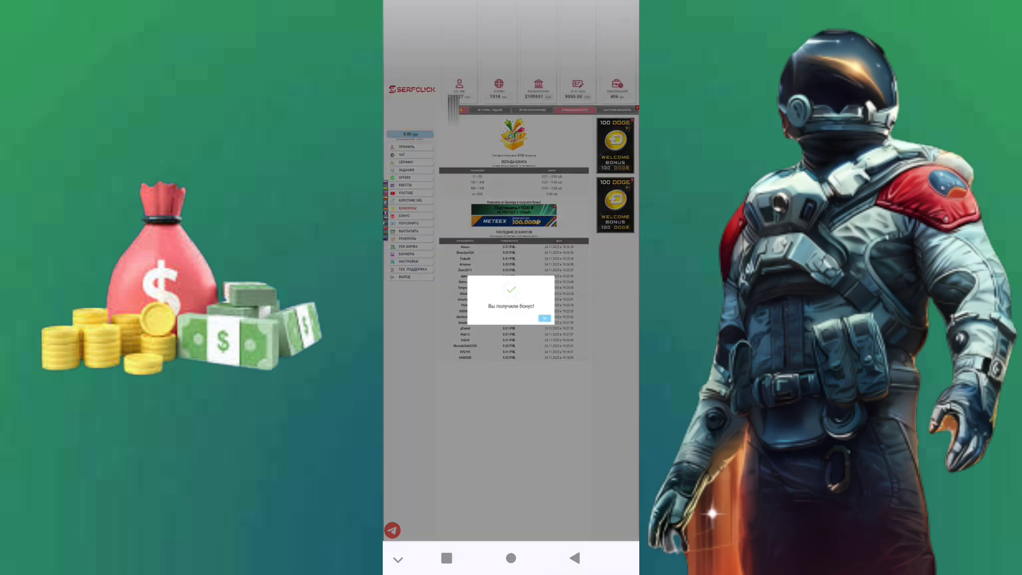
left_click(623, 48)
left_click(525, 404)
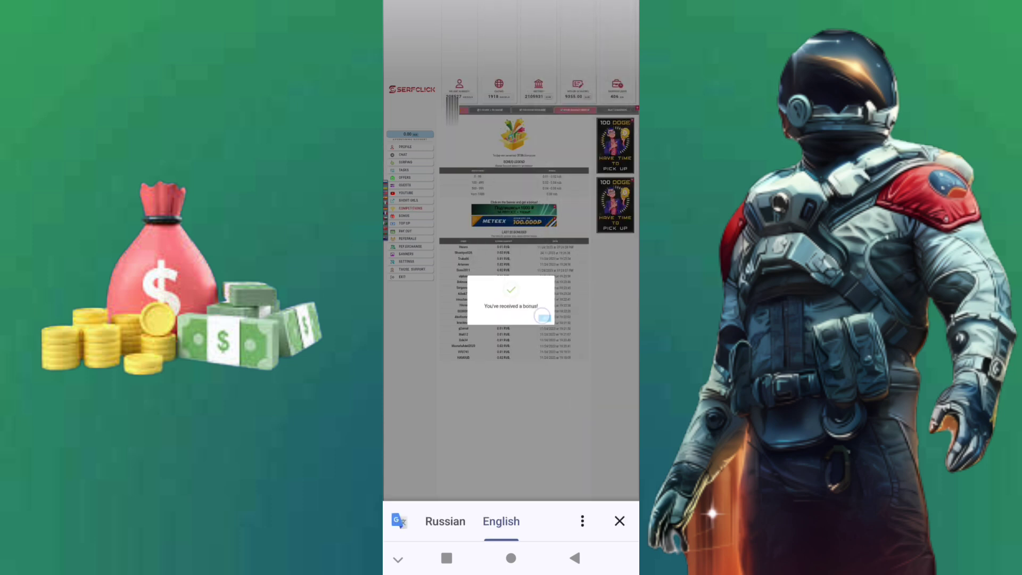
left_click(543, 317)
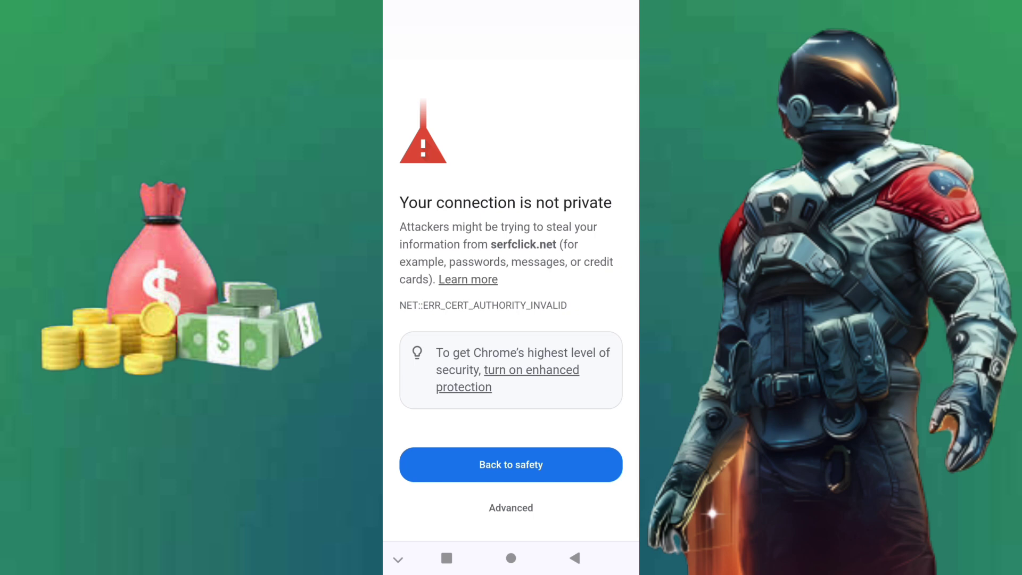
- Proceed past the serfclick.net certificate warning, resubmit the form, and switch to HttpCanary
left_click(511, 508)
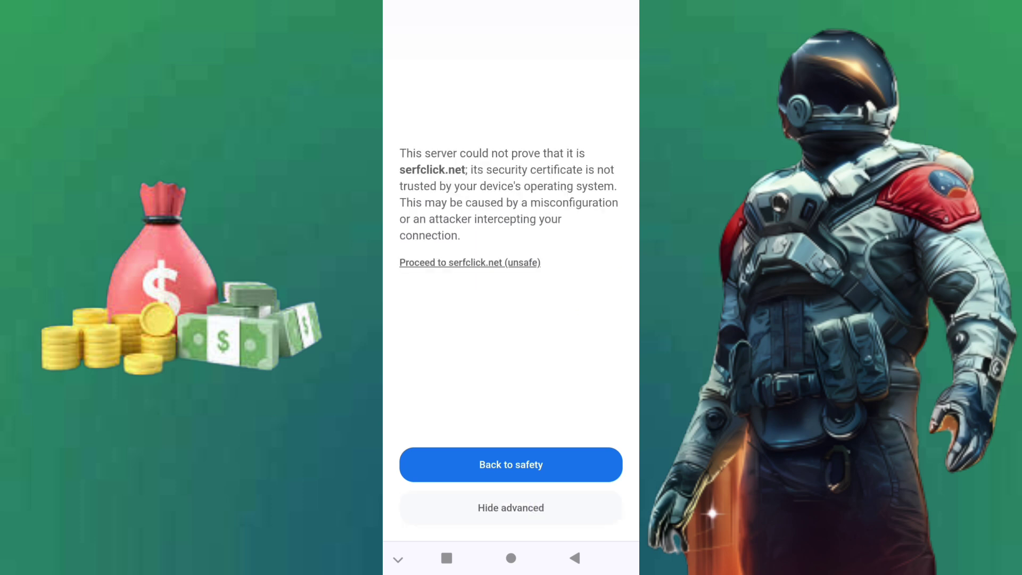
left_click(514, 262)
left_click(605, 371)
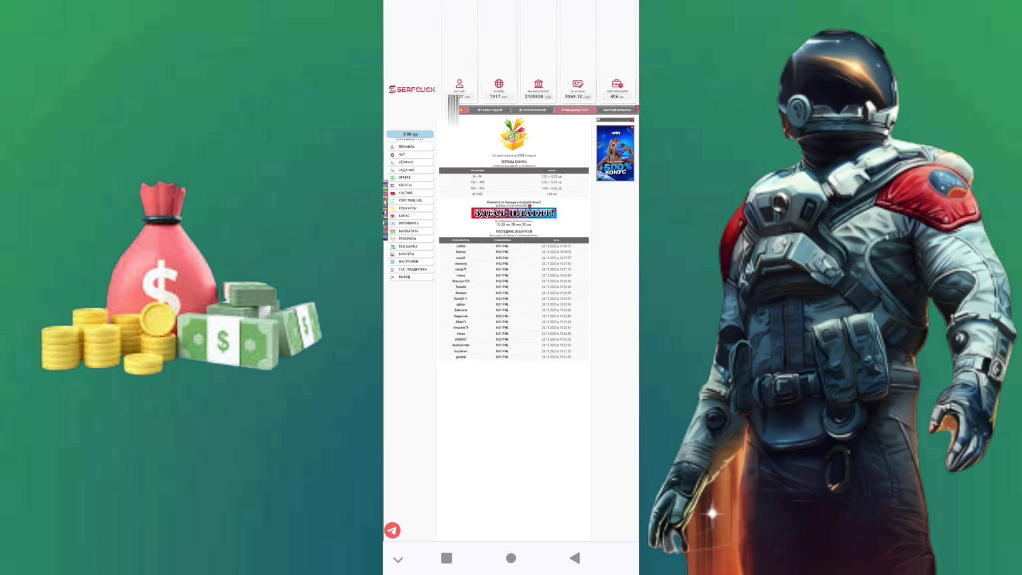
left_click(447, 559)
left_click(487, 240)
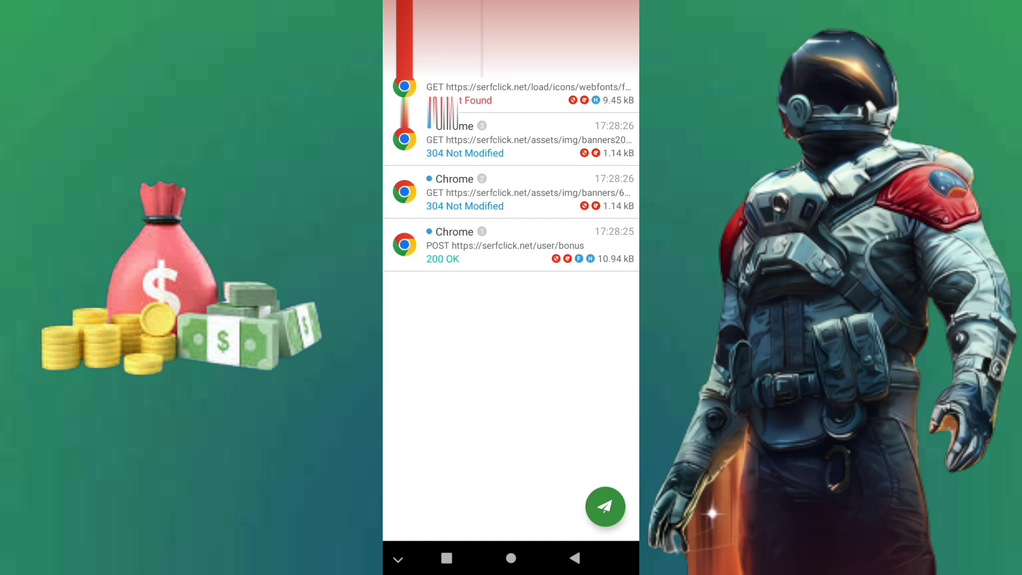
- Open the captured POST /user/bonus request and copy its Cookie and User-Agent values
left_click(570, 240)
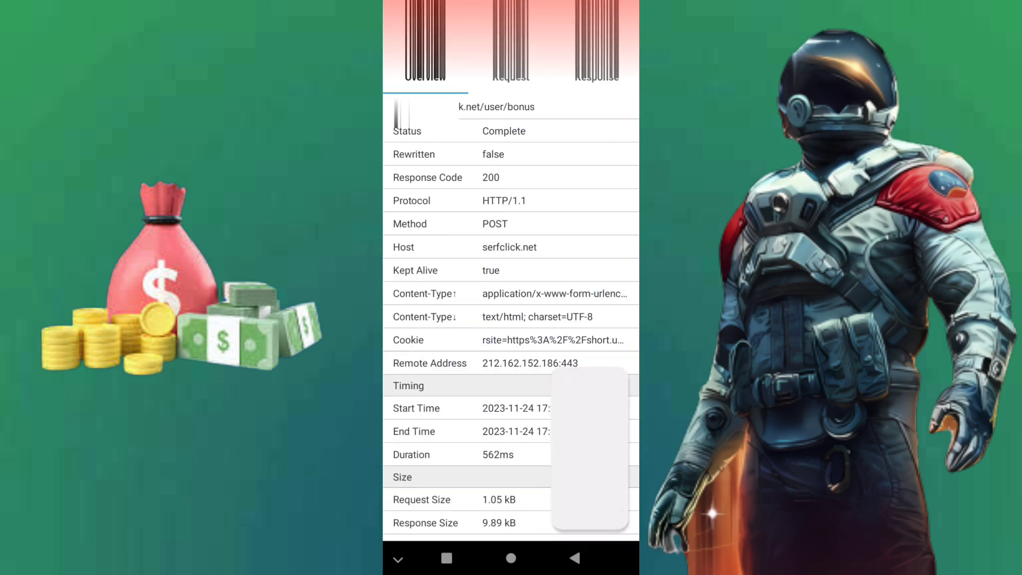
left_click(511, 49)
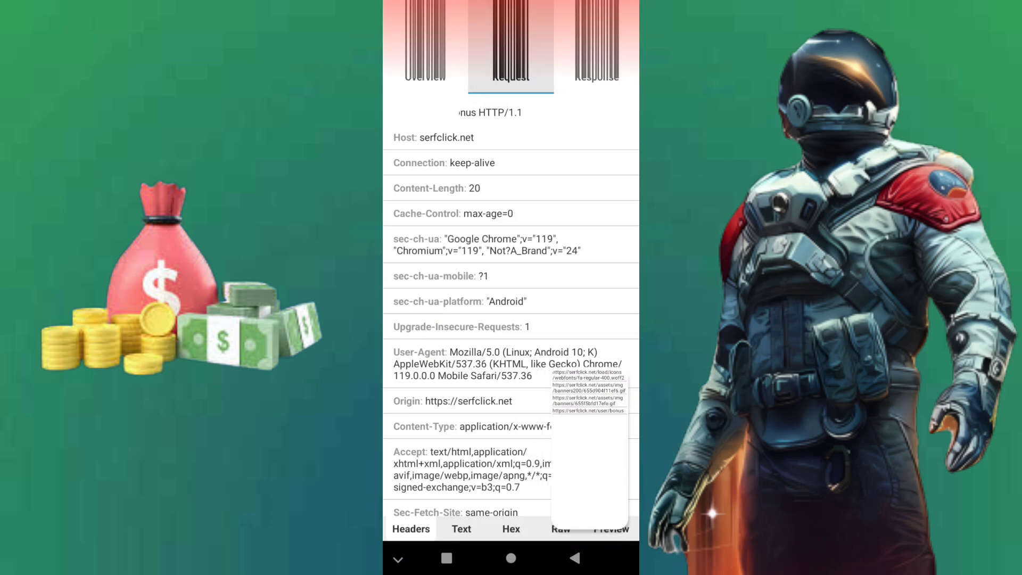
scroll(512, 319, "down", 3)
scroll(511, 320, "up", 3)
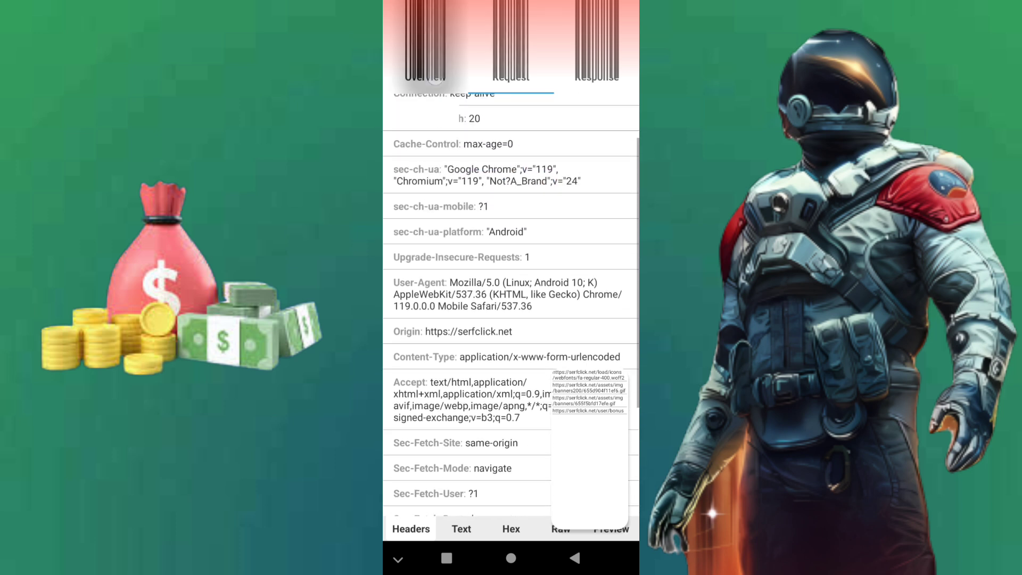
left_click(424, 49)
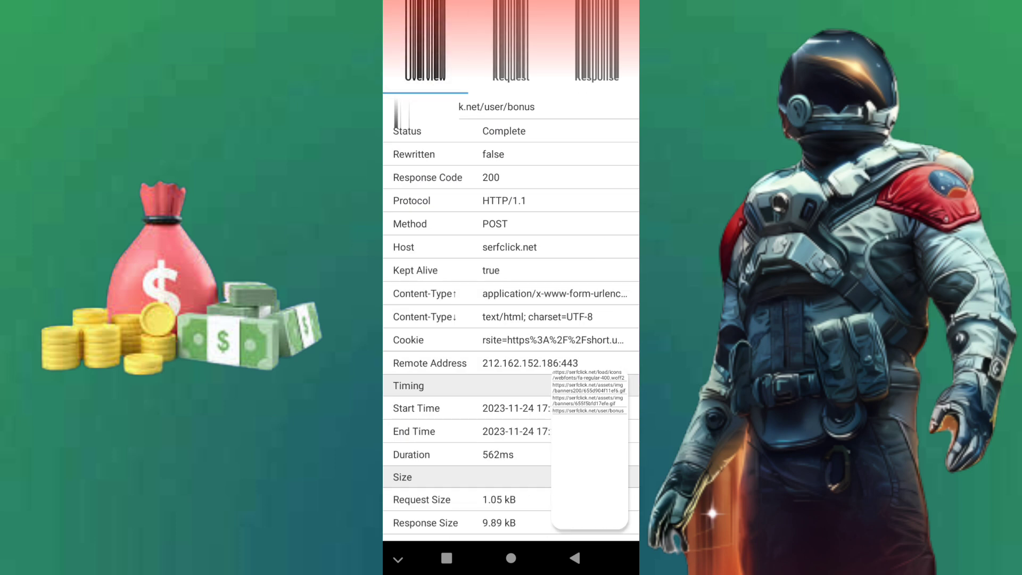
left_click(551, 339)
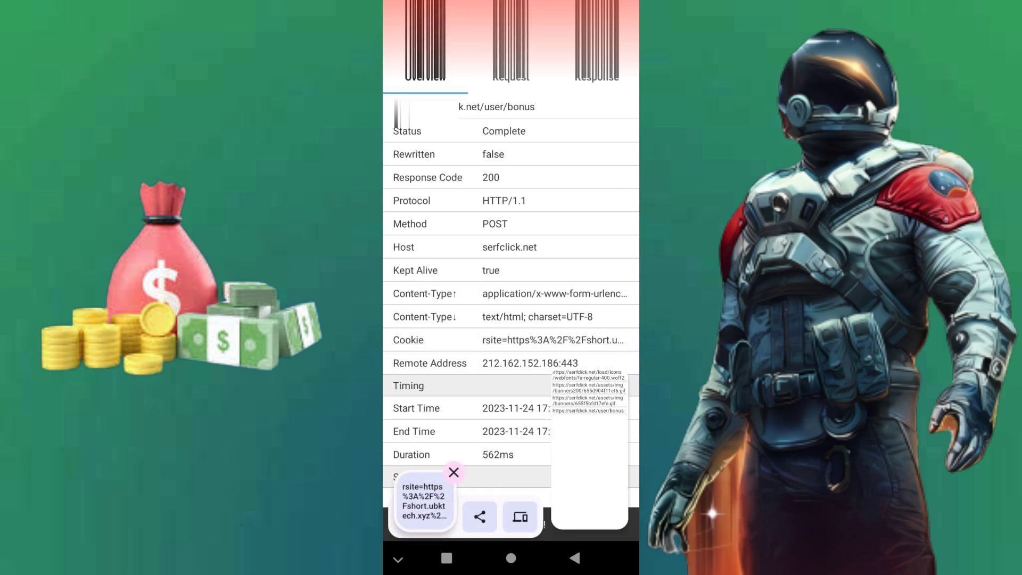
left_click(511, 48)
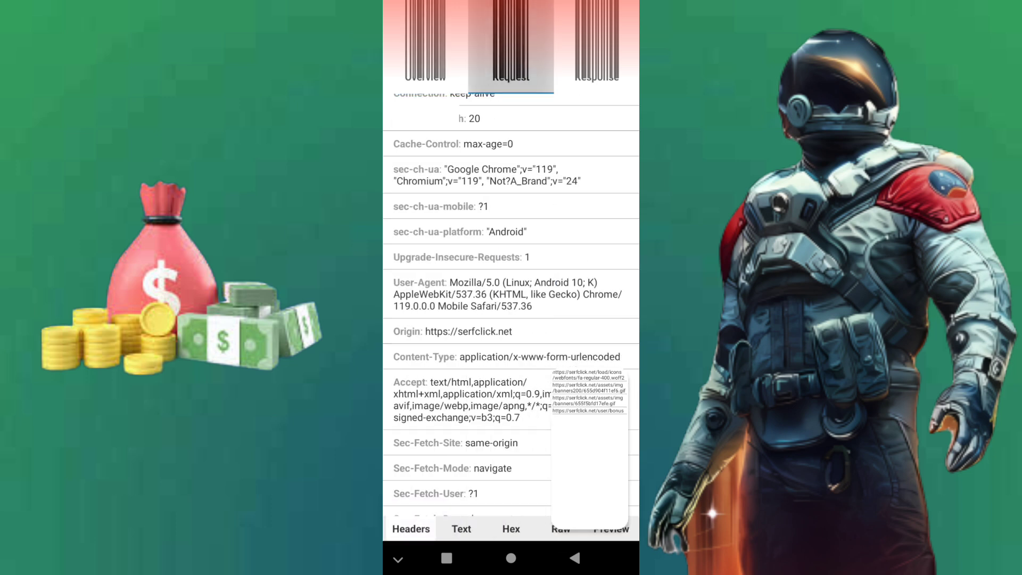
left_click(574, 289)
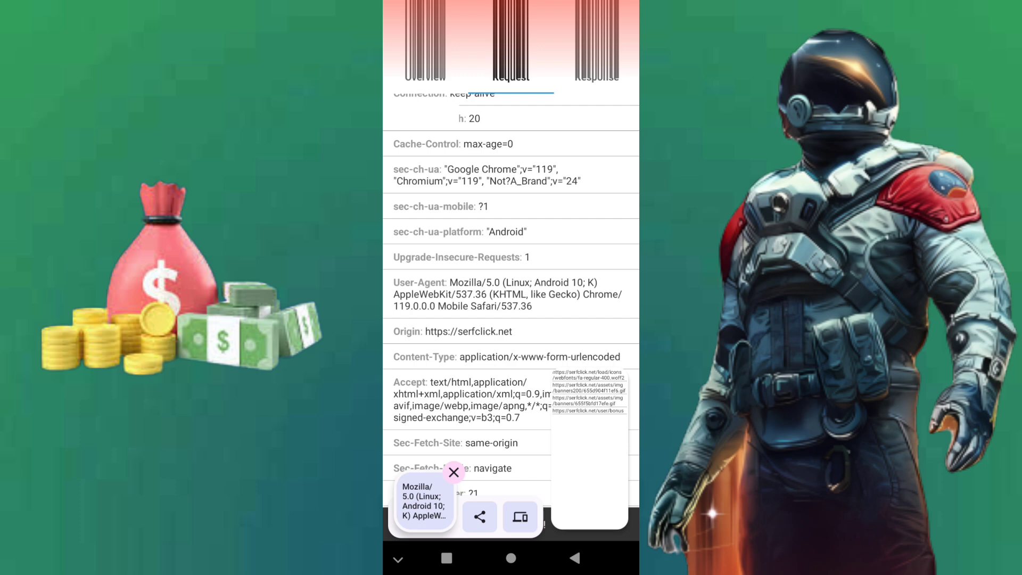
- Bring Termux to the front with its 4.99-balance dashboard, after briefly revisiting HttpCanary, and hide the keyboard
key("super")
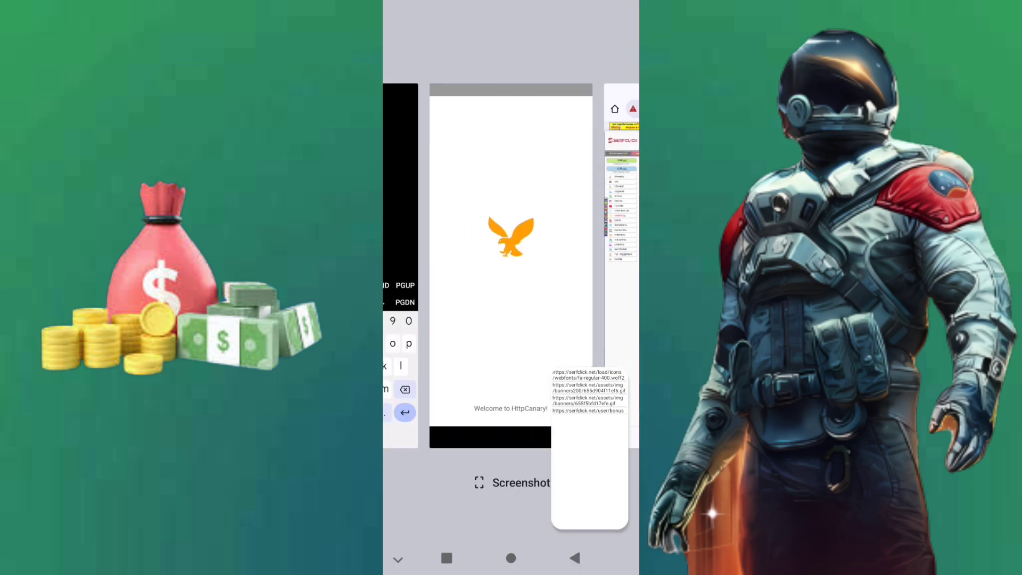
left_click(400, 183)
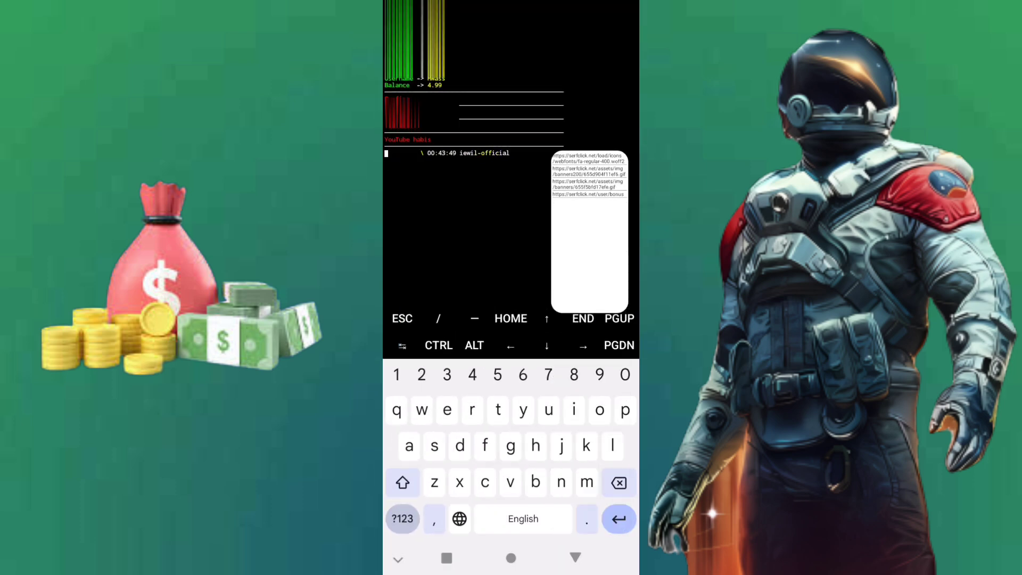
left_click(594, 237)
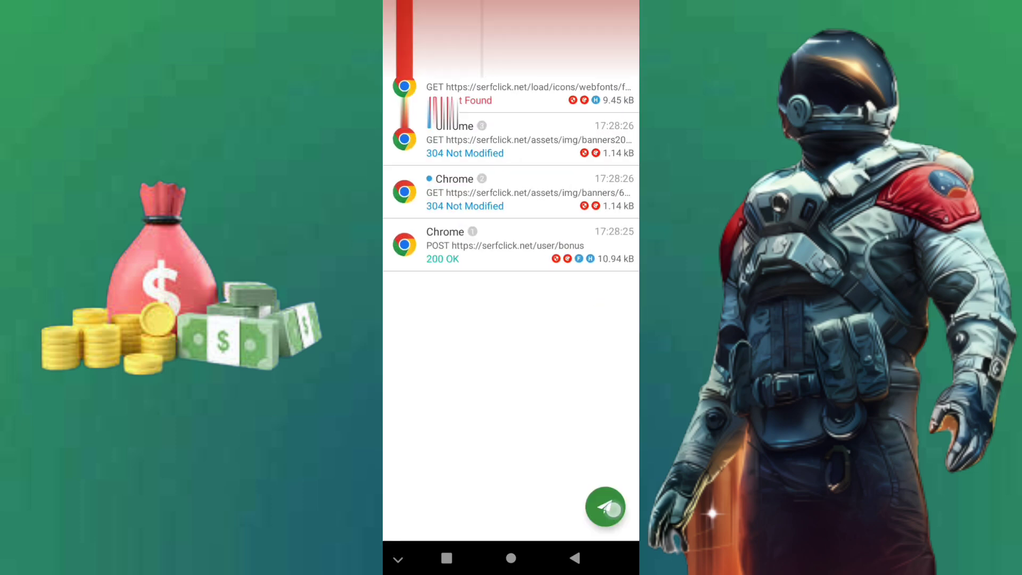
key("super")
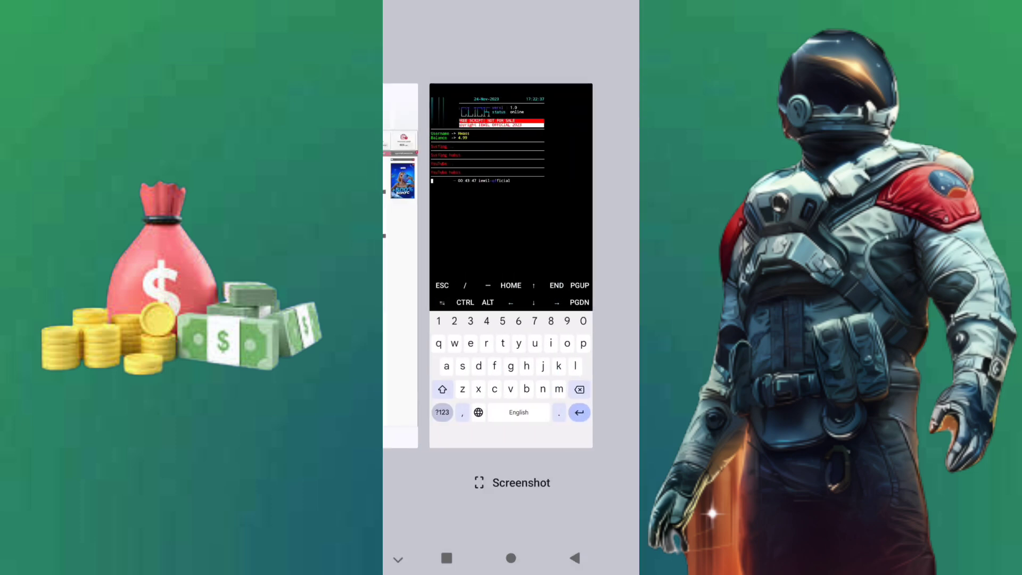
left_click(448, 241)
left_click(575, 559)
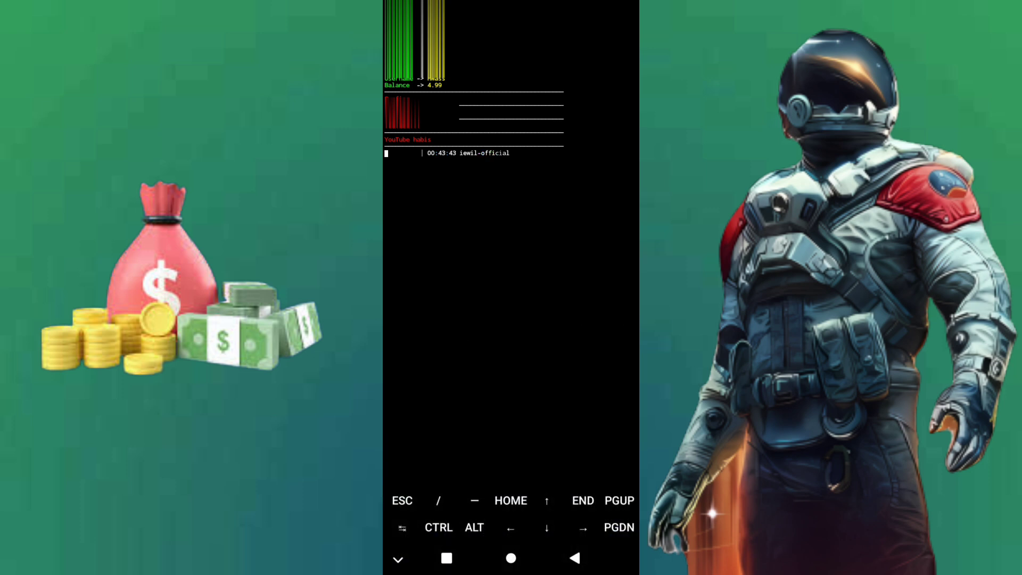